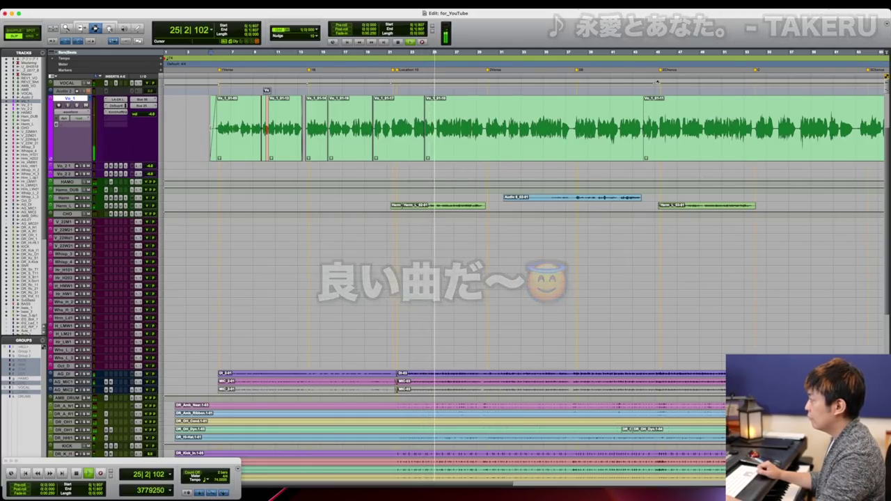
Step: Play the Vo_1 vocal through the Oxford SuprEsser to check its reduction between 3.02 kHz and 7.98 kHz
key(space)
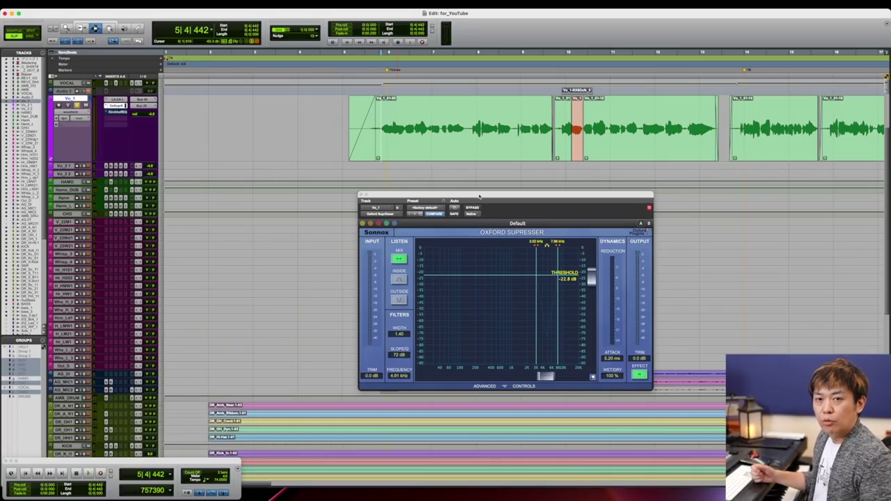
drag(479, 198, 474, 195)
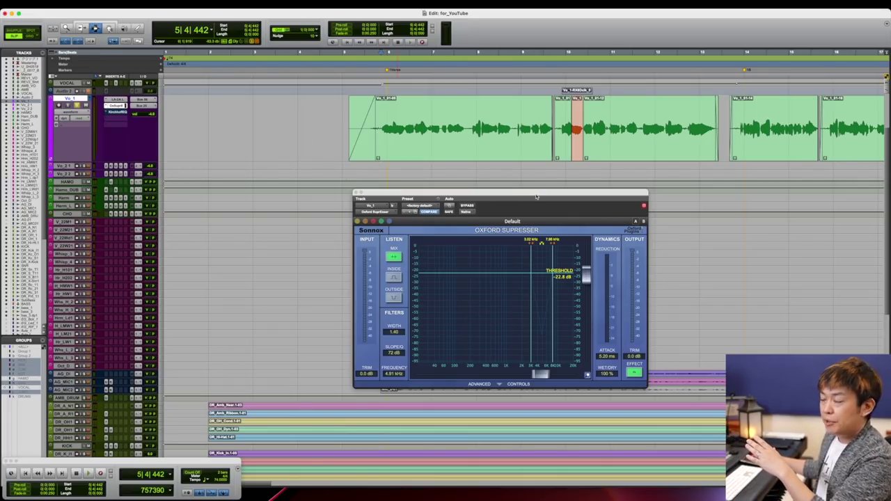
drag(552, 193, 550, 188)
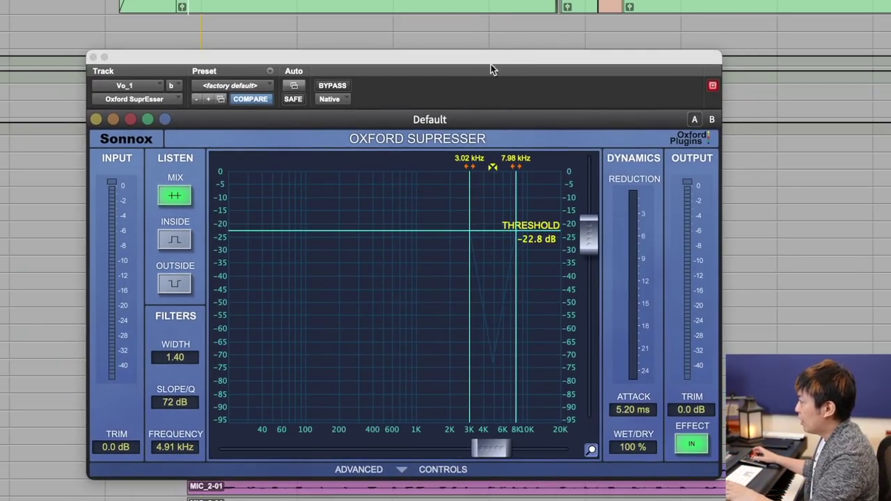
click(488, 59)
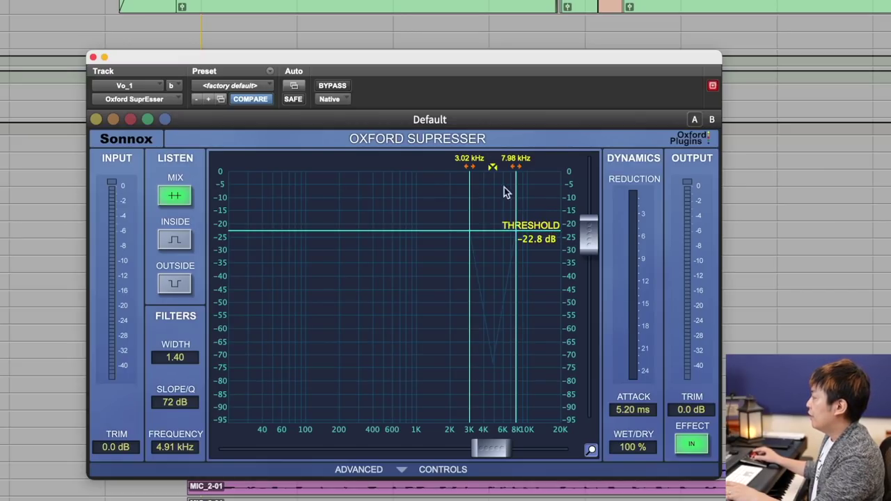
key(space)
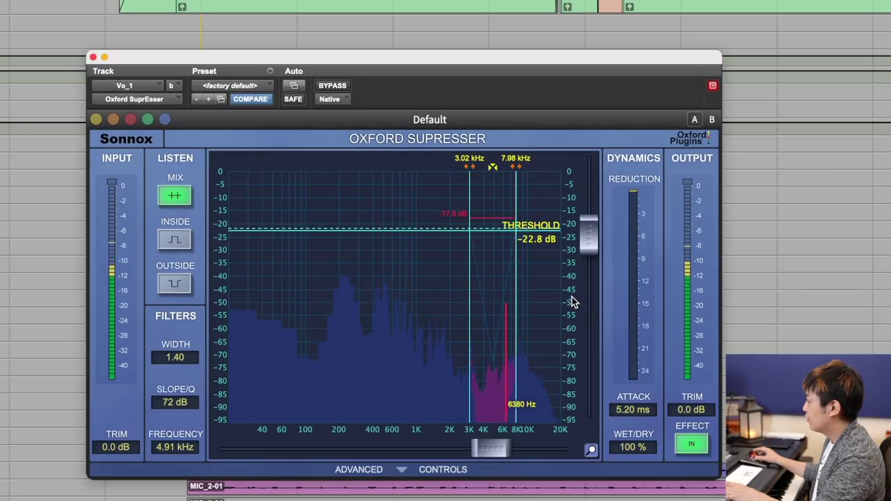
key(space)
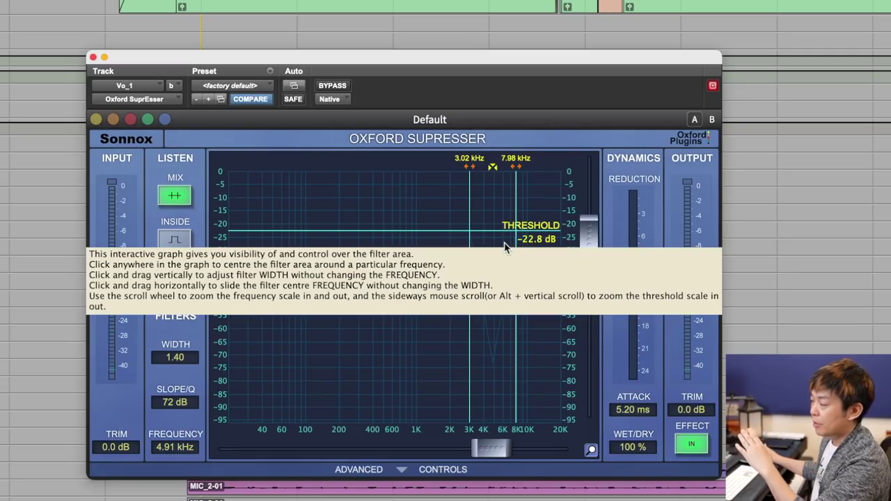
Step: Audition the vocal with the SuprEsser threshold raised to -3.94 dB and lowered to -25.4 dB
drag(589, 237, 589, 182)
key(space)
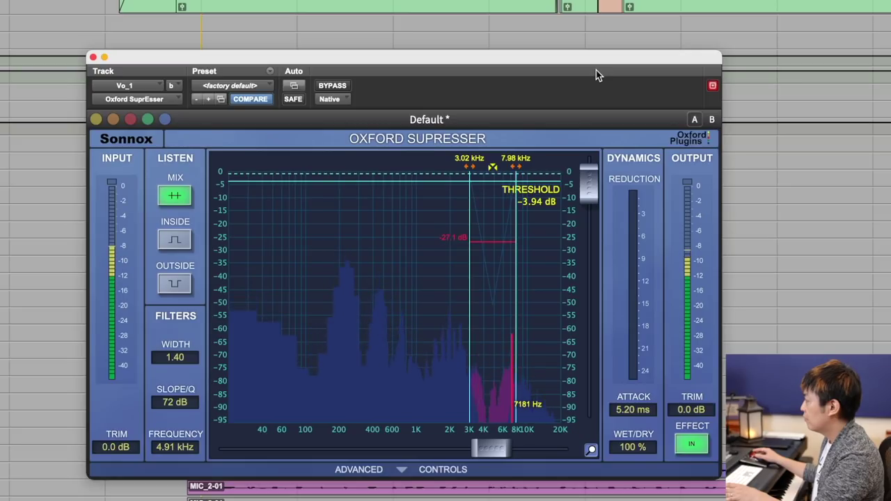
key(space)
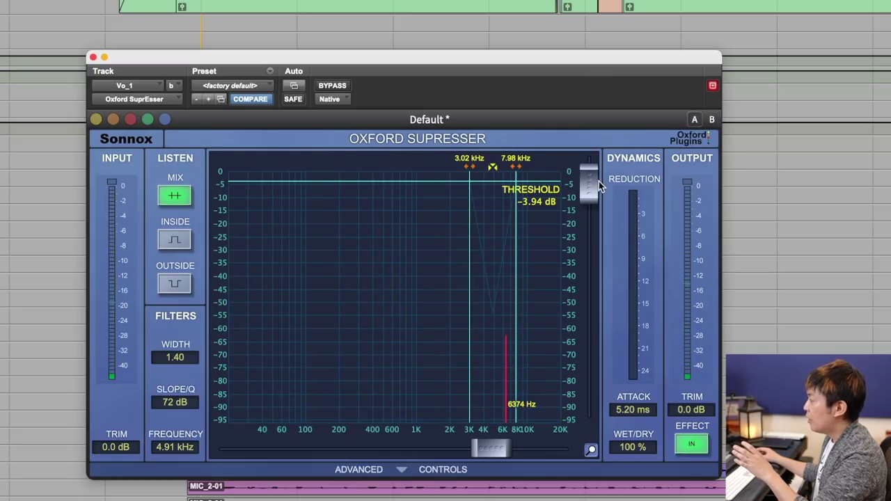
drag(595, 187, 589, 250)
key(space)
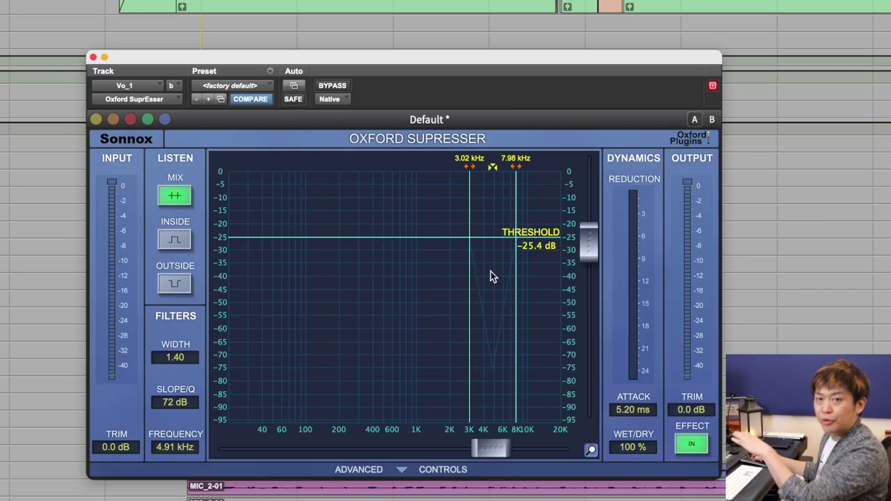
Step: Narrow the SuprEsser band to 3.04–3.84 kHz and set the threshold to about -20.7 dB while auditioning the vocal
click(590, 251)
drag(590, 251, 591, 221)
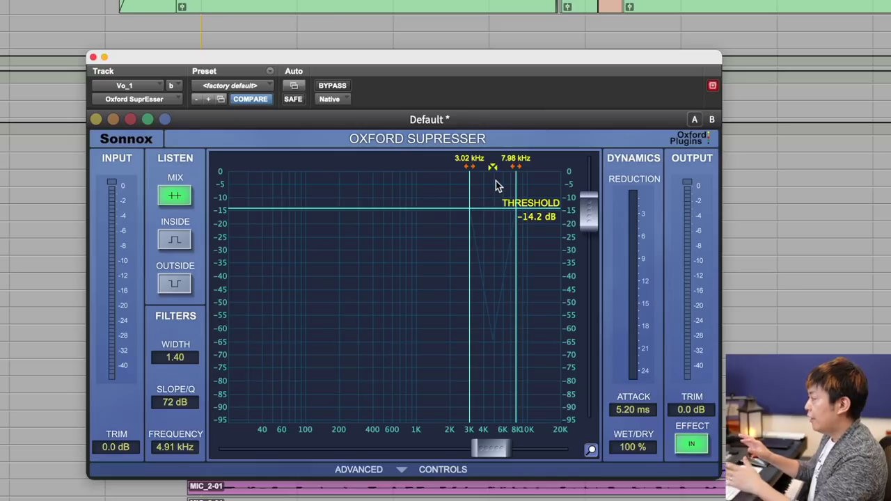
mouse_move(469, 185)
mouse_down()
mouse_move(494, 185)
mouse_move(479, 188)
mouse_up()
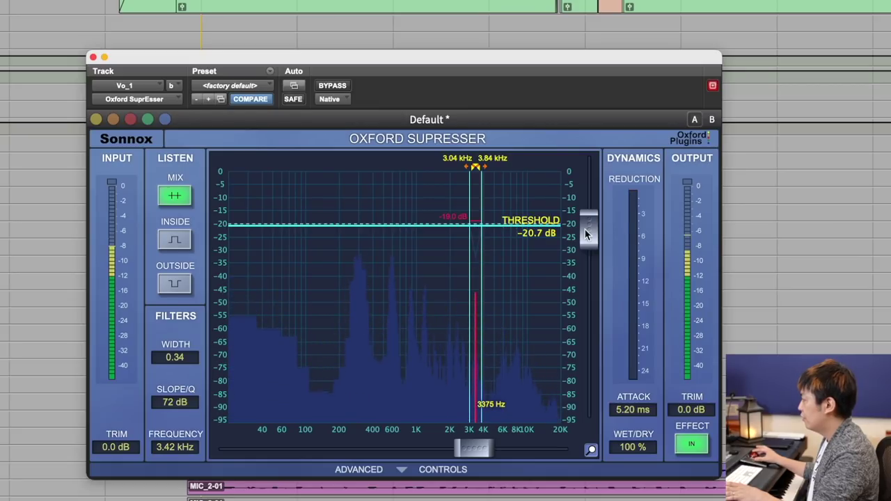
drag(585, 231, 583, 236)
key(space)
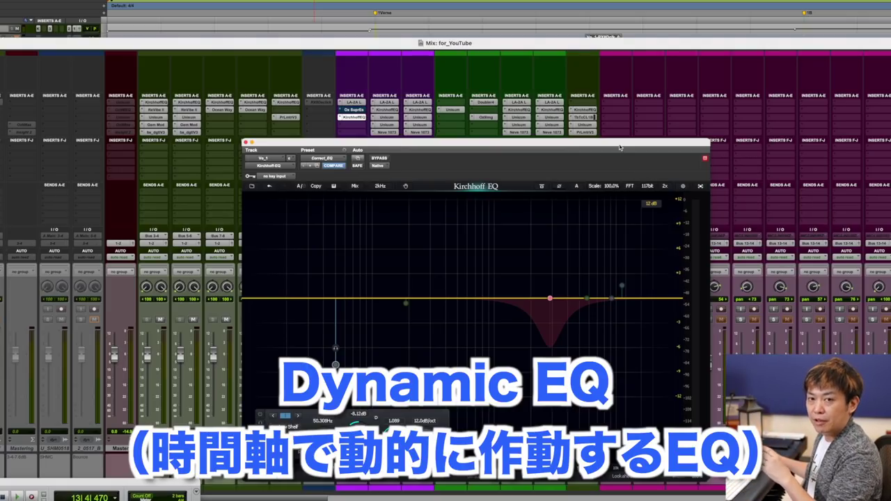
Step: Solo the dynamic bell band near 2.9 kHz in Kirchhoff EQ and shift its frequency to 2939.3 Hz
drag(620, 147, 613, 145)
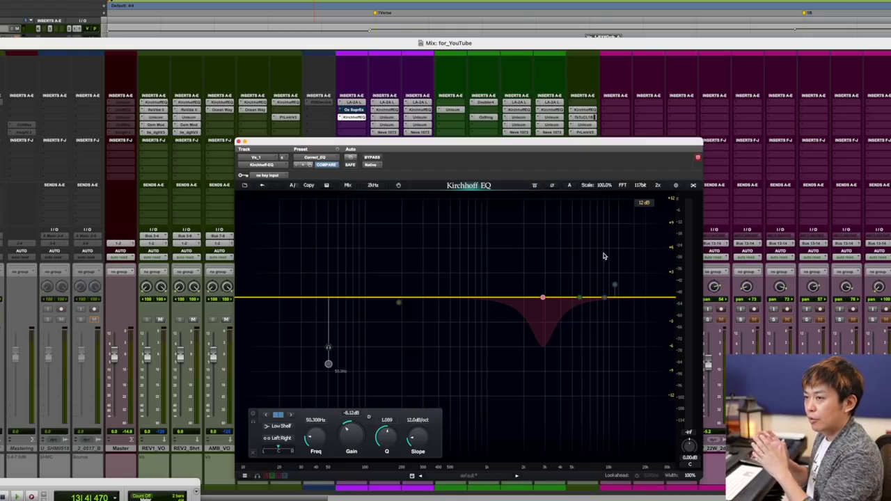
click(544, 281)
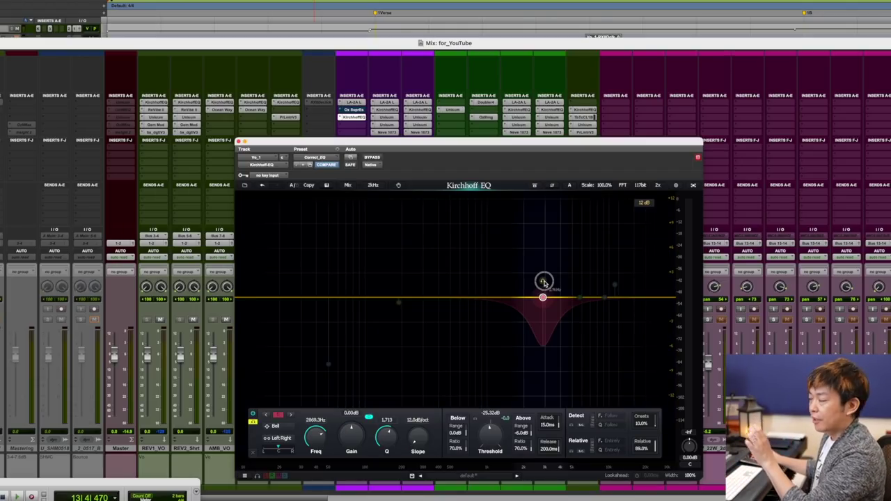
mouse_move(544, 281)
mouse_down()
mouse_move(541, 240)
mouse_move(605, 244)
mouse_move(578, 246)
mouse_move(547, 286)
mouse_up()
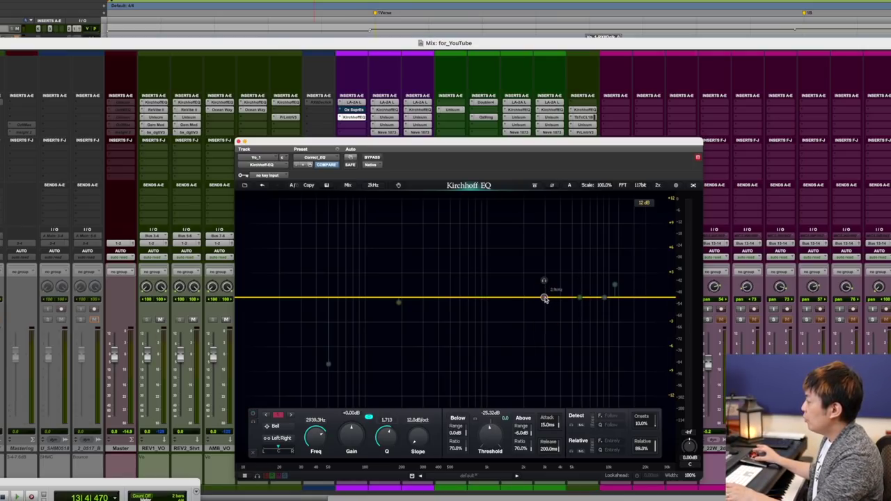
Step: Enable the dynamic cut bands at 5.7 kHz and 9.2 kHz and the +1.56 dB bell boost at 11163 Hz
click(581, 300)
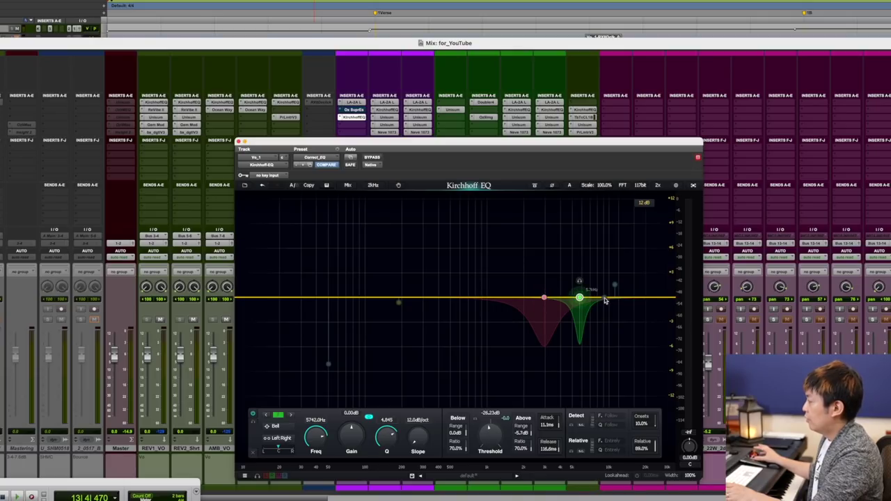
click(605, 299)
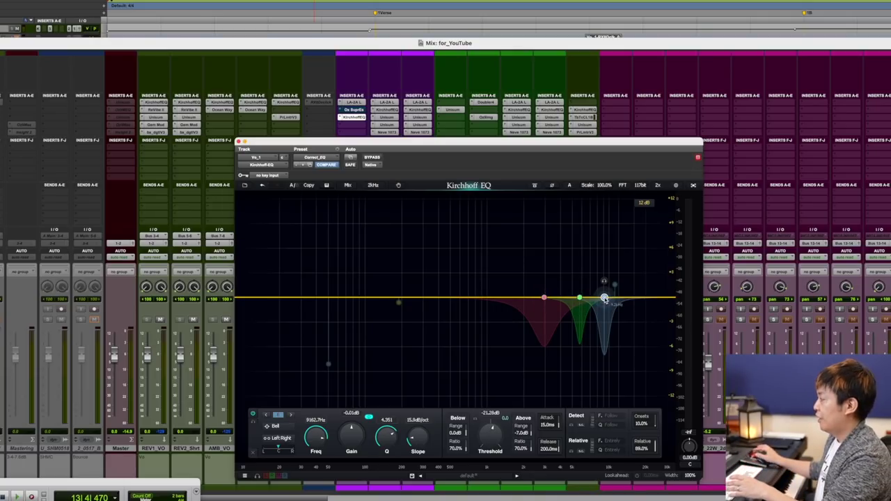
click(544, 299)
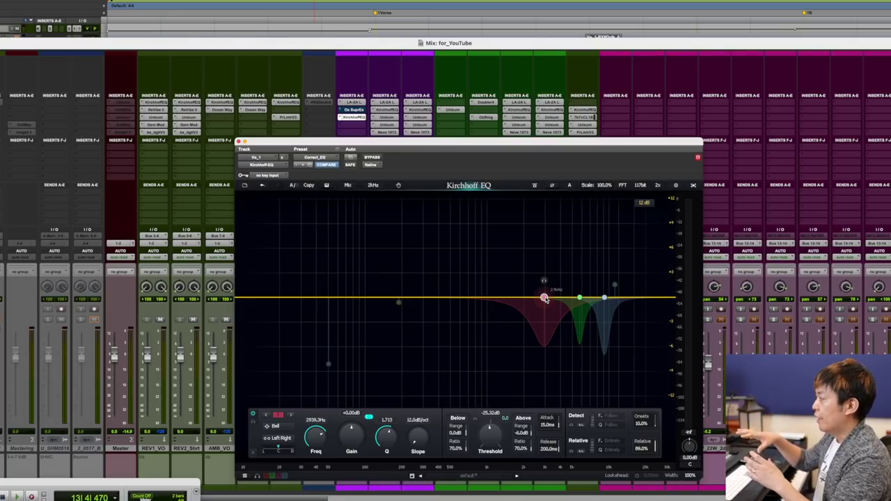
click(580, 300)
click(605, 298)
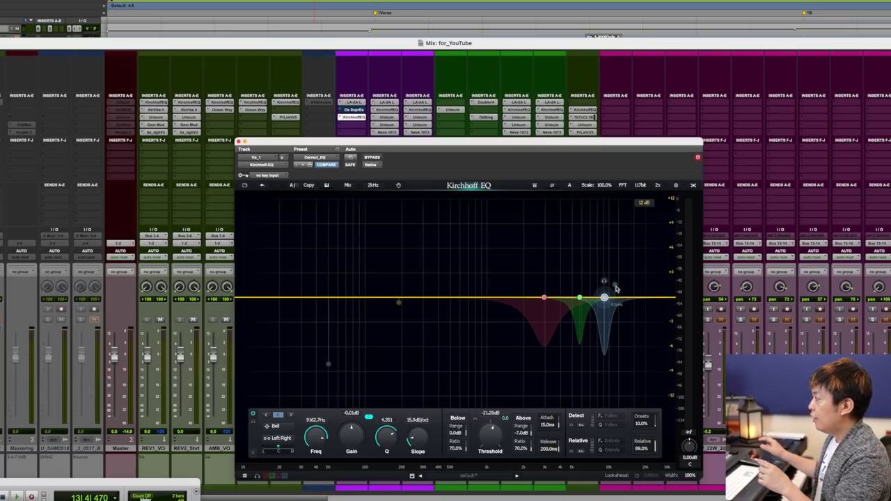
click(616, 288)
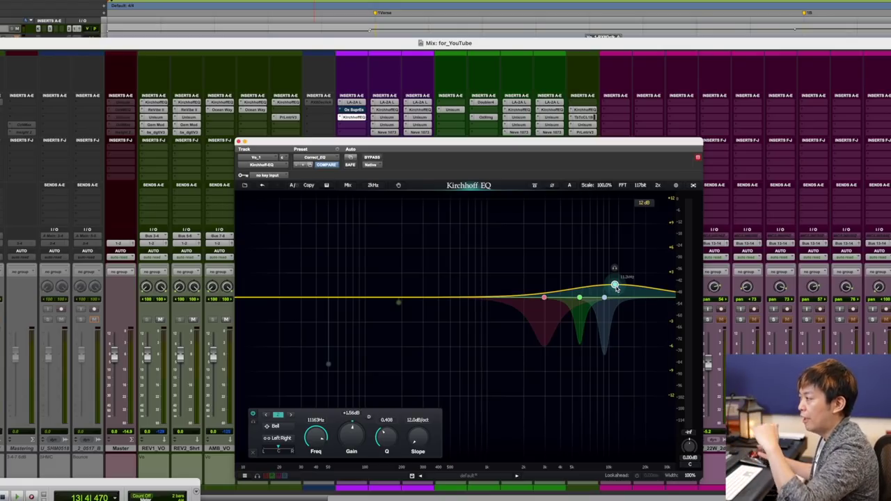
Step: Bypass the 2.9 kHz band and audition the vocal, including with the 5.7 kHz band soloed
click(545, 300)
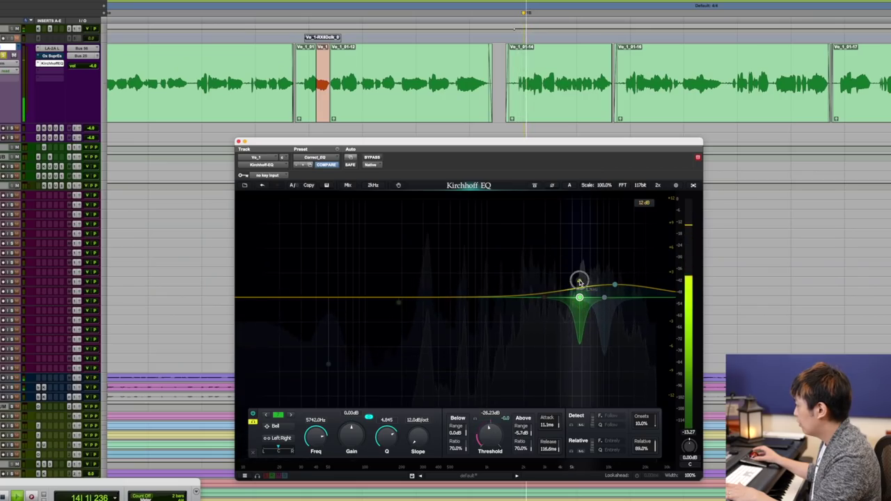
click(580, 282)
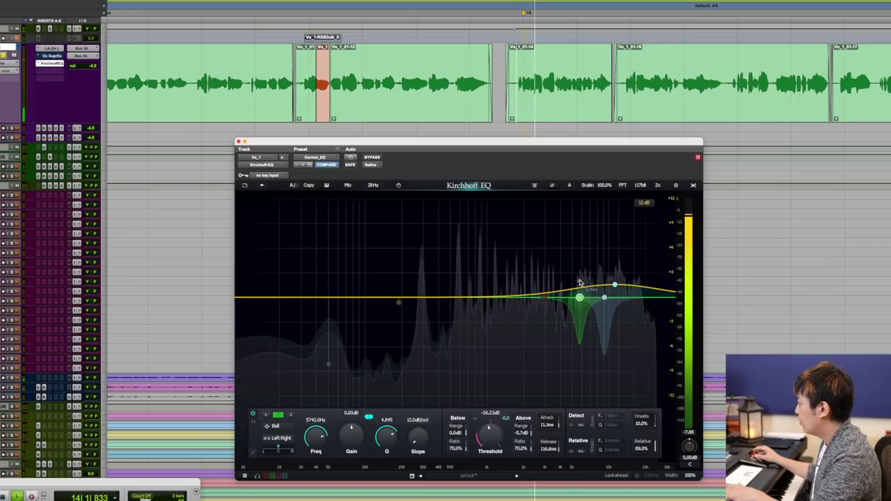
key(space)
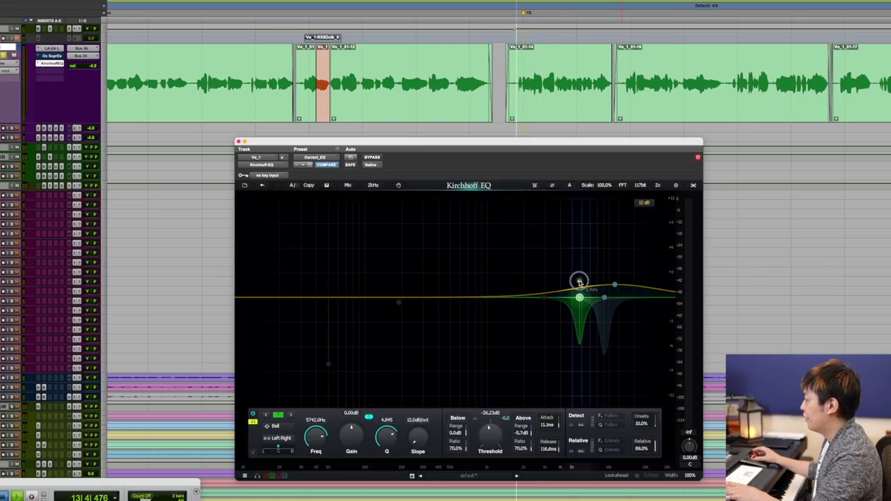
key(space)
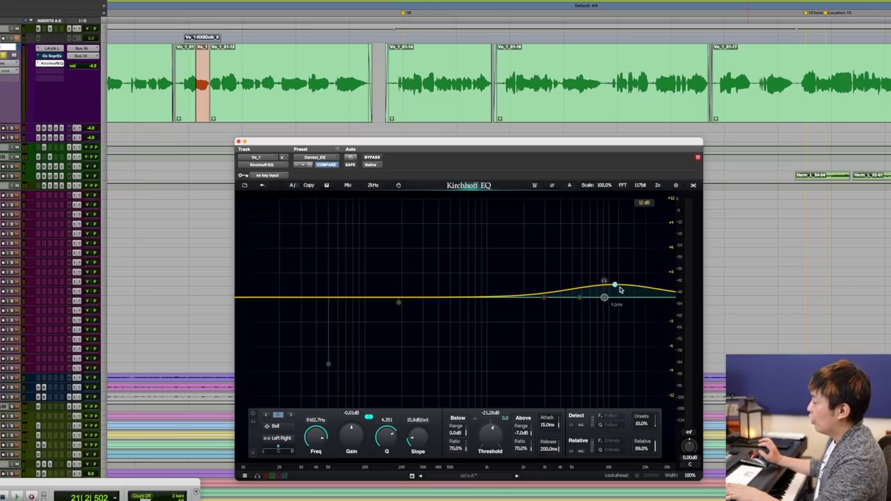
key(space)
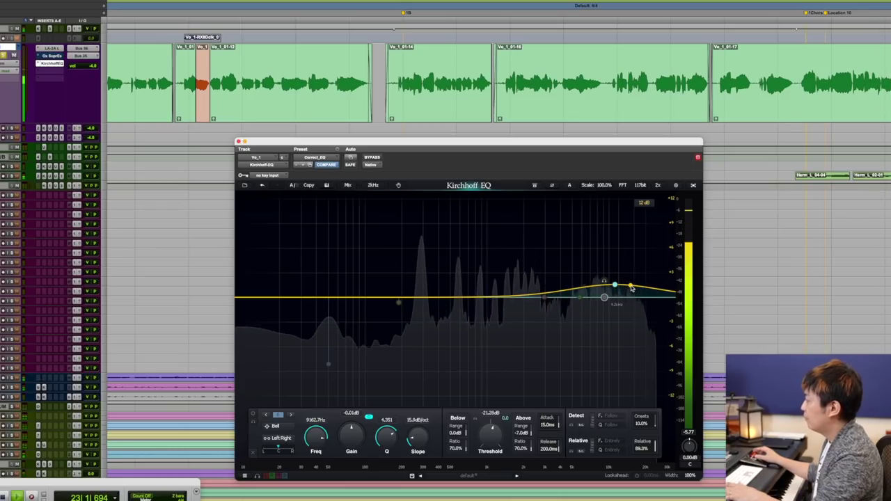
key(space)
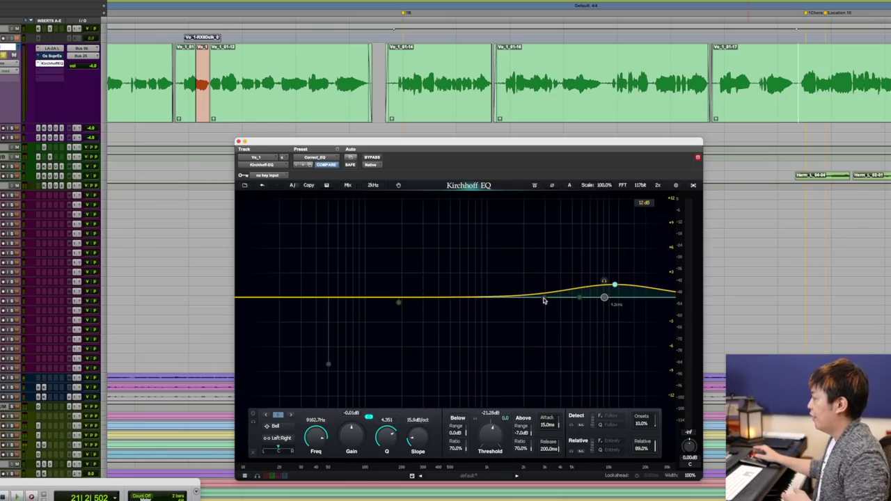
Step: Re-enable the 2.9 kHz dynamic cut band and audition it soloed during playback
double_click(543, 298)
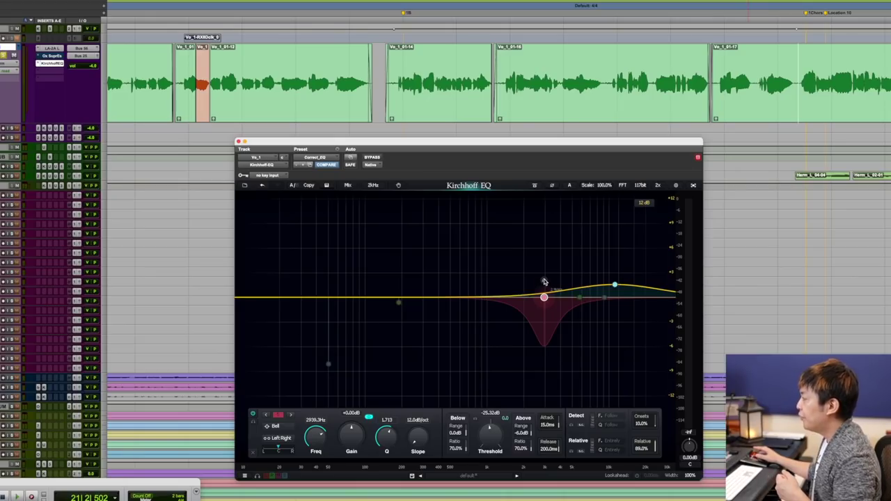
key(space)
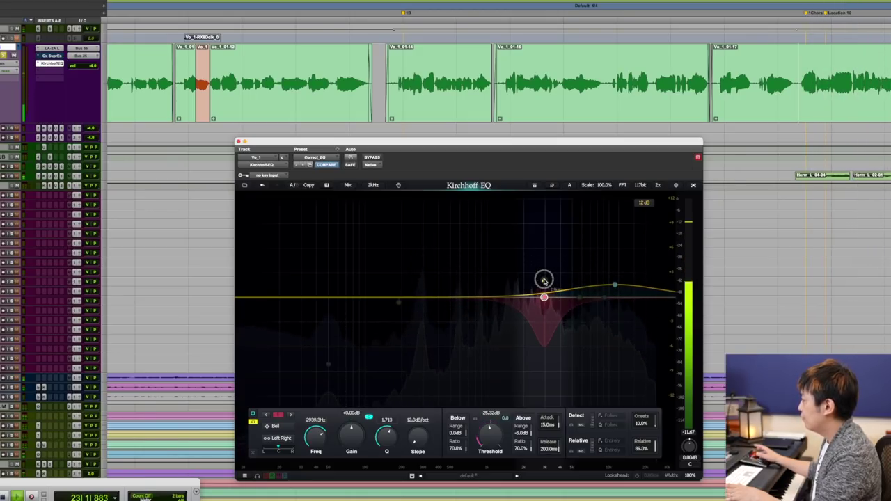
key(space)
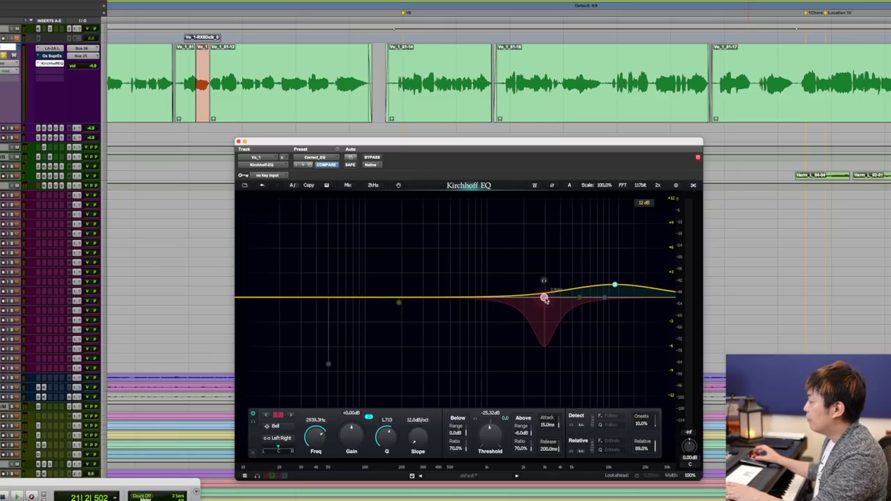
Step: Audition the full vocal with the 2.9 kHz dynamic cut active and bring up the 11.2 kHz boost band's settings
key(space)
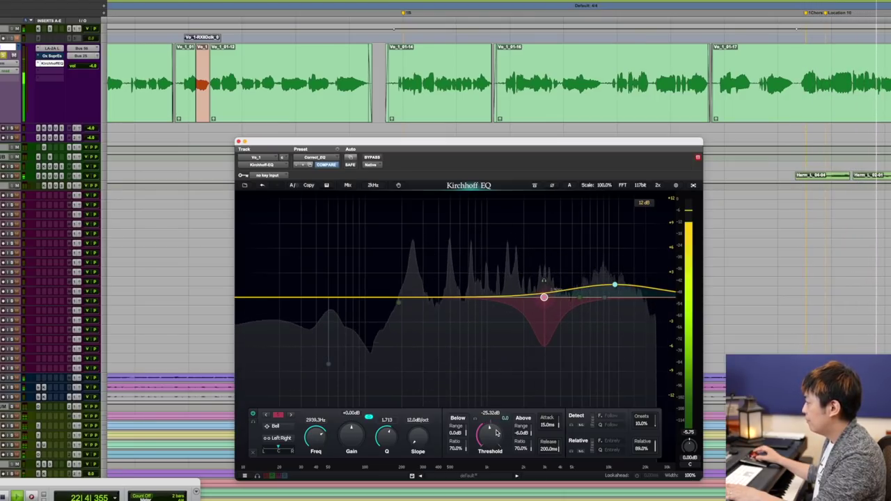
key(space)
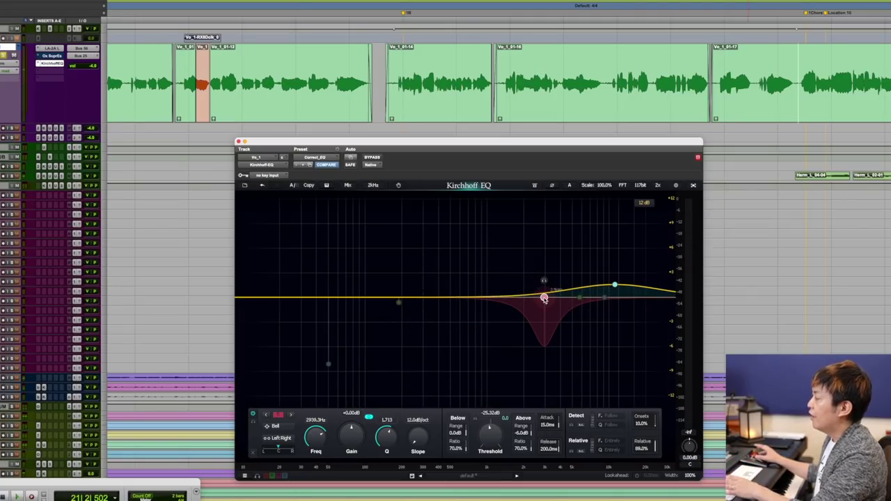
key(space)
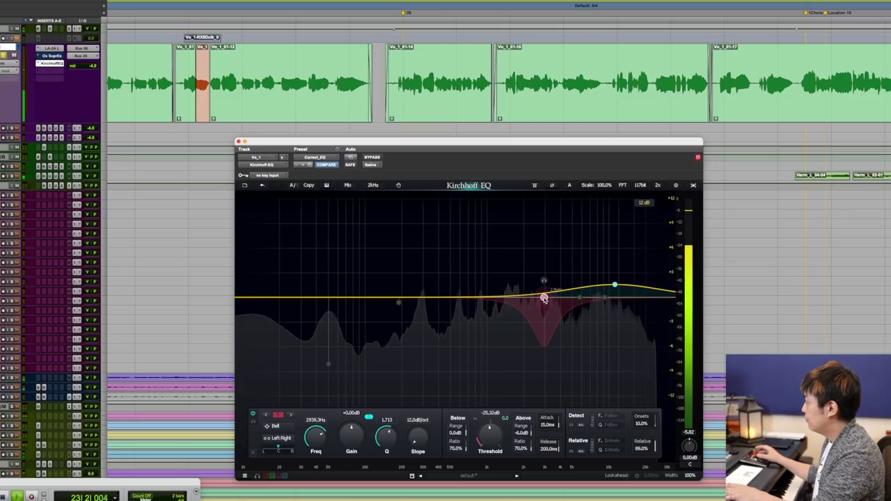
key(space)
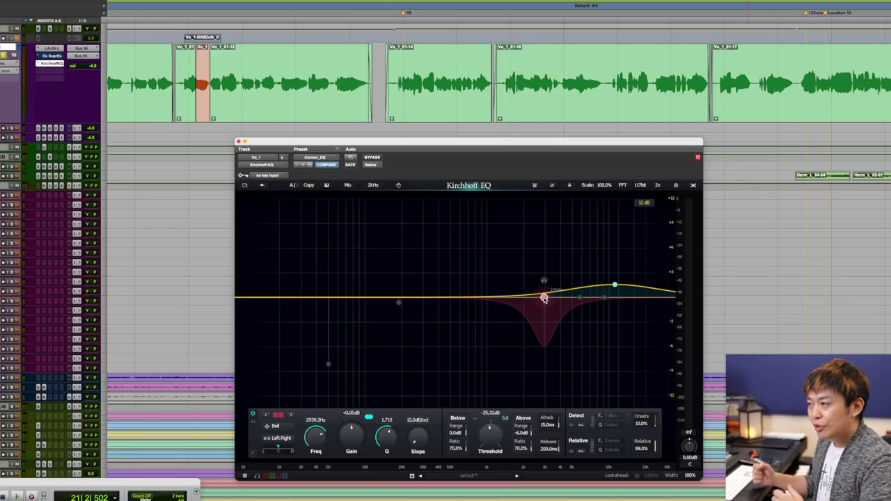
click(615, 286)
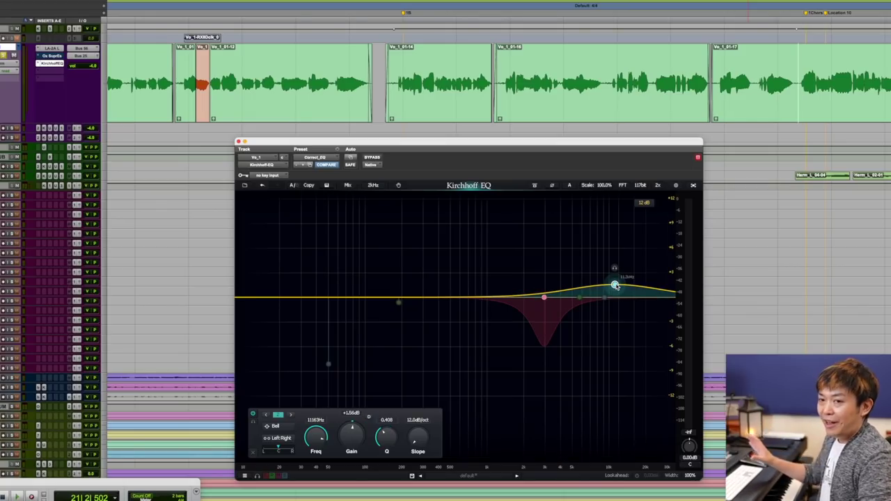